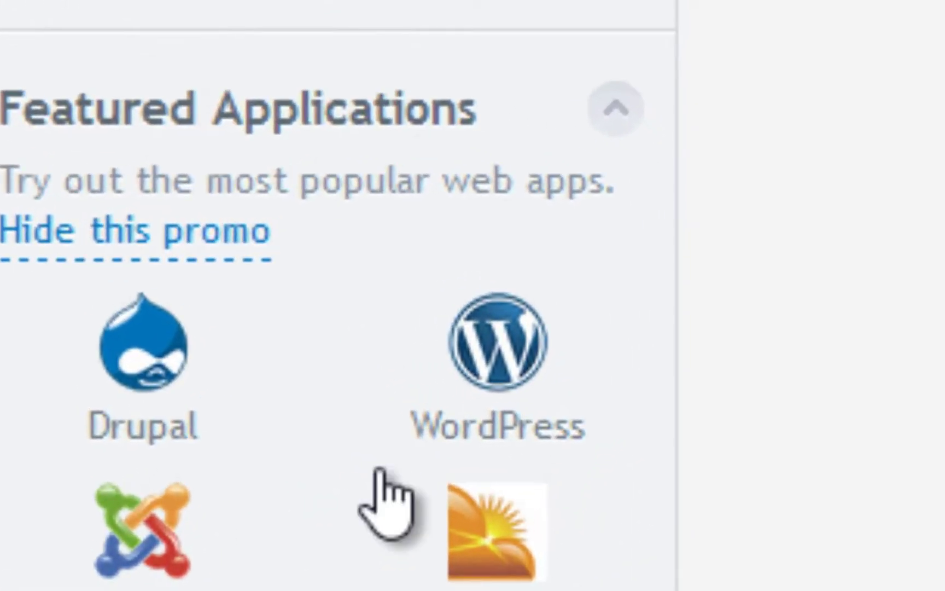
# Start a custom WordPress installation (Install (Custom)) and accept the licence agreement terms.
pyautogui.click(494, 373)
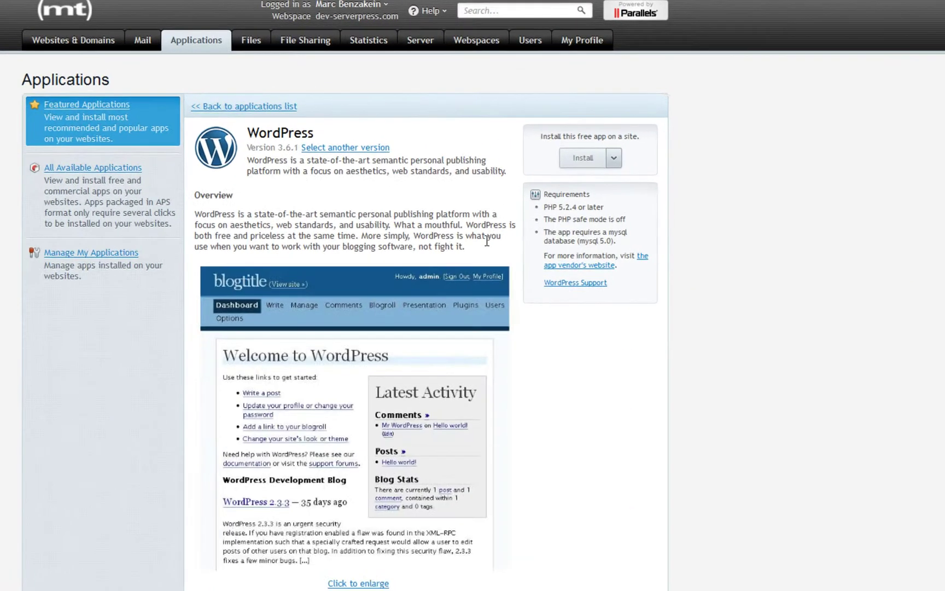
pyautogui.click(613, 157)
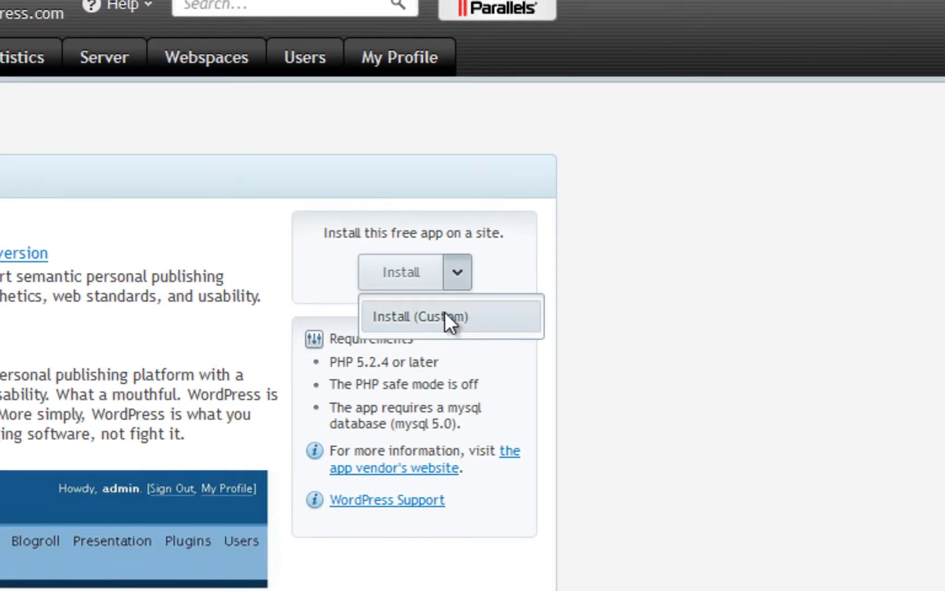
pyautogui.click(445, 315)
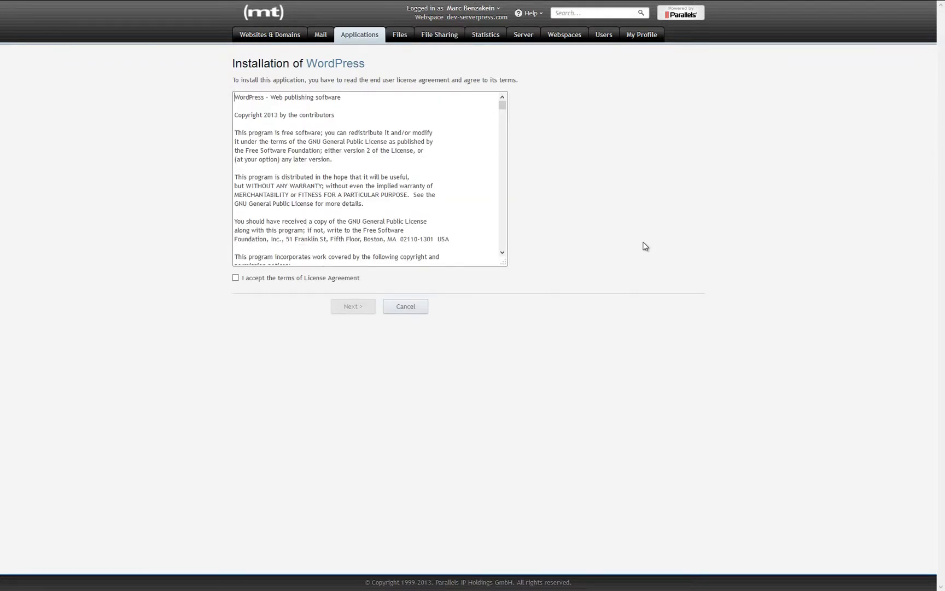
pyautogui.click(238, 279)
# Enable automatic updates and clear the 'wordpress' directory so it installs at the site root.
pyautogui.click(350, 310)
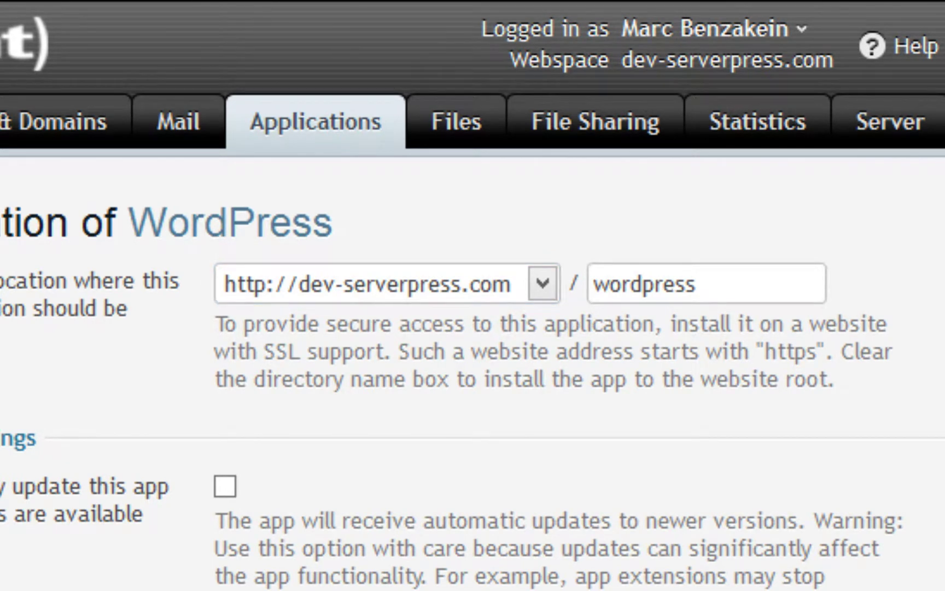
pyautogui.click(221, 496)
pyautogui.click(761, 287)
pyautogui.hotkey('ctrl', 'a')
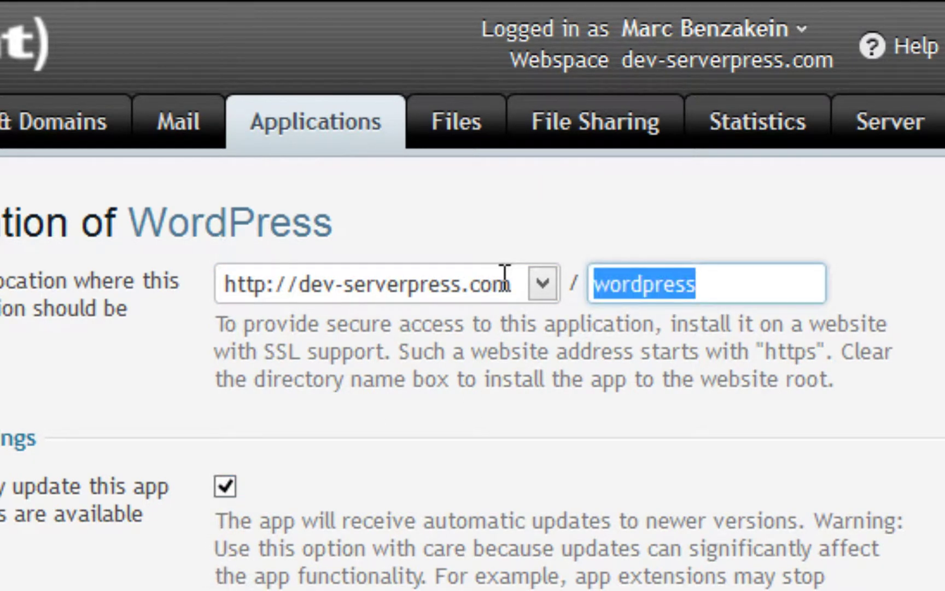
pyautogui.press('BackSpace')
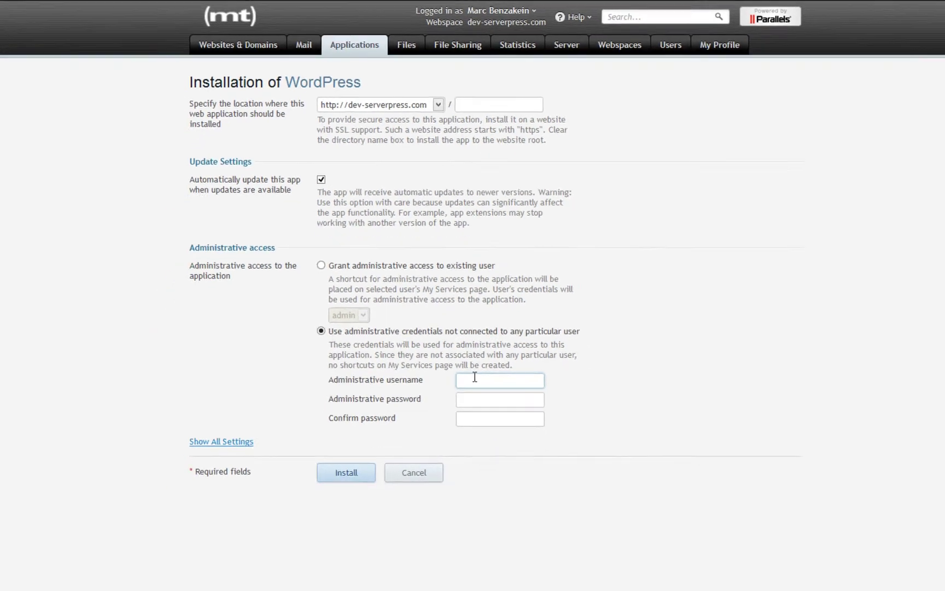
# Enter the administrator username, set and confirm its password, then run the installation.
pyautogui.press('Tab')
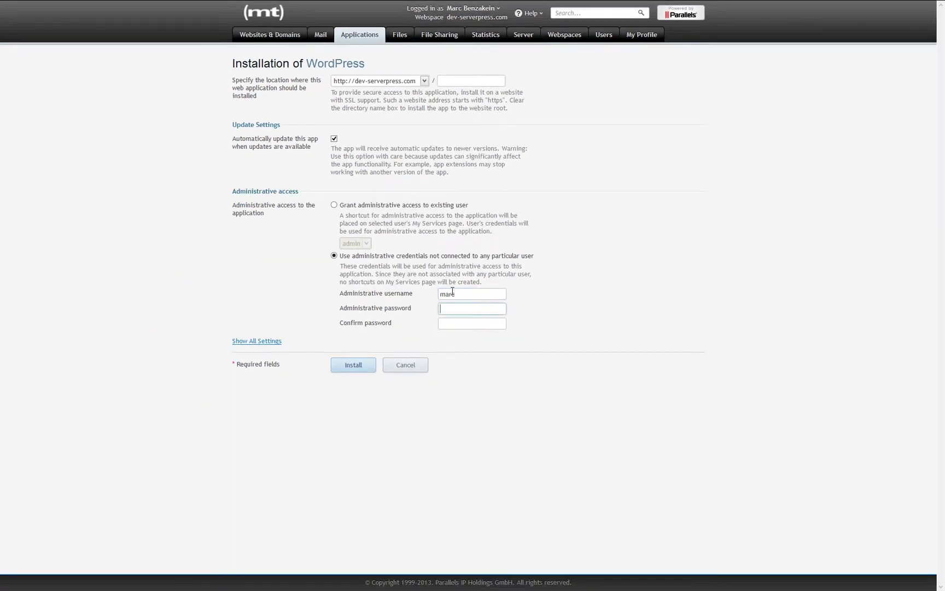
pyautogui.press('Tab')
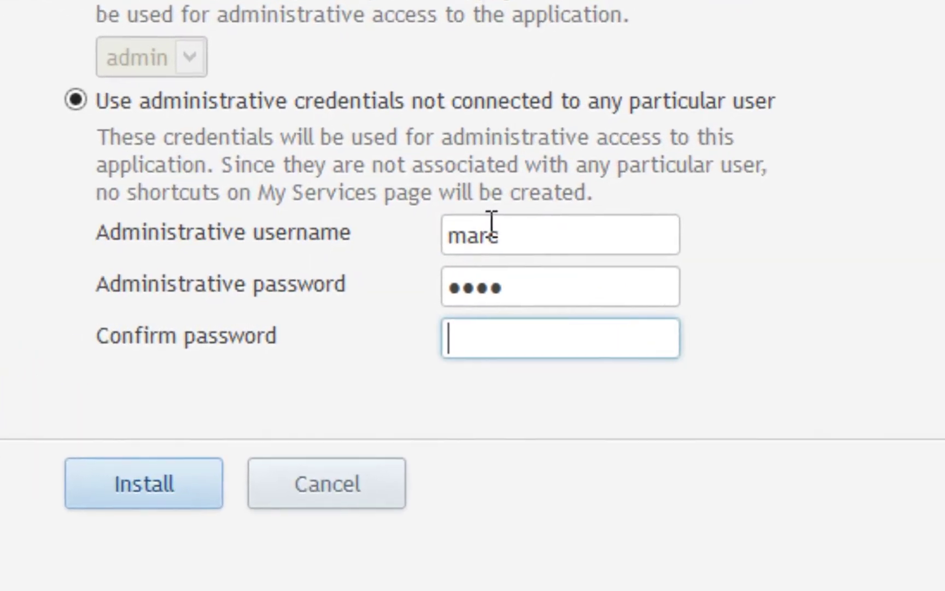
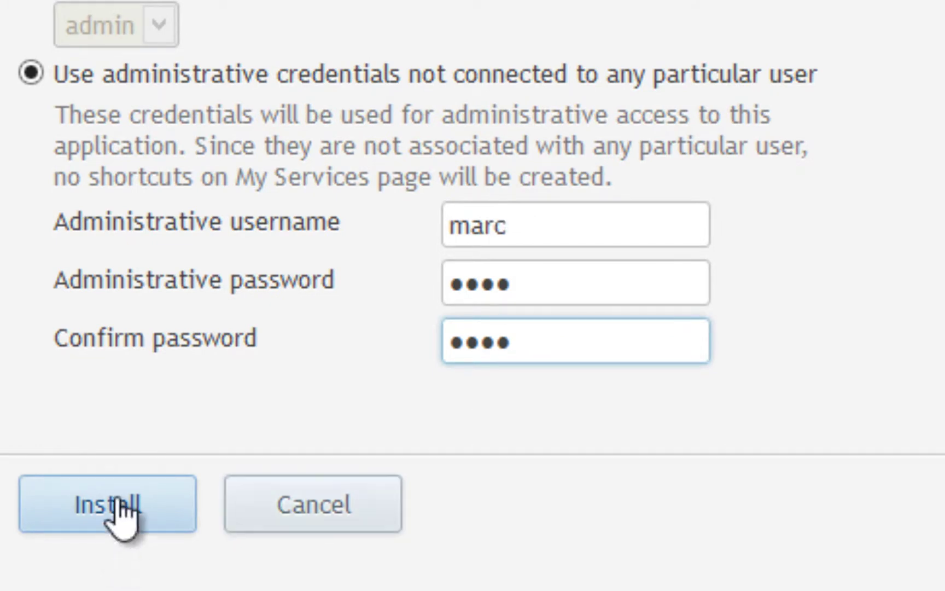
pyautogui.click(118, 511)
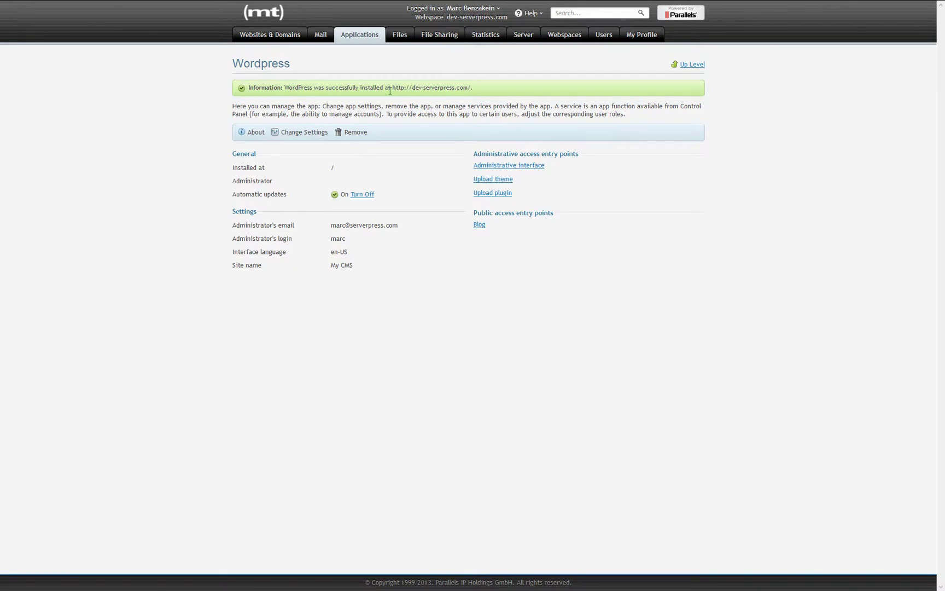
# Copy the dev-serverpress.com address from the success bar and load it in a new tab.
pyautogui.moveTo(390, 92); pyautogui.dragTo(468, 89)
pyautogui.hotkey('ctrl', 'c')
pyautogui.click(249, 6)
pyautogui.hotkey('ctrl', 'v')
pyautogui.press('Return')
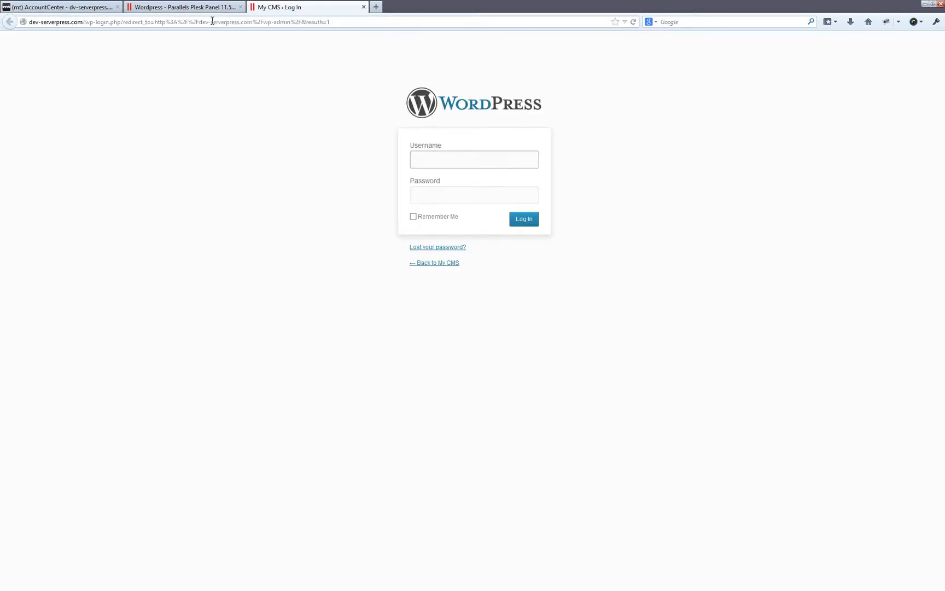
# Log in to the WordPress admin with the administrator username and password.
pyautogui.write('marc')
pyautogui.press('Tab')
pyautogui.write('****')
pyautogui.press('Return')
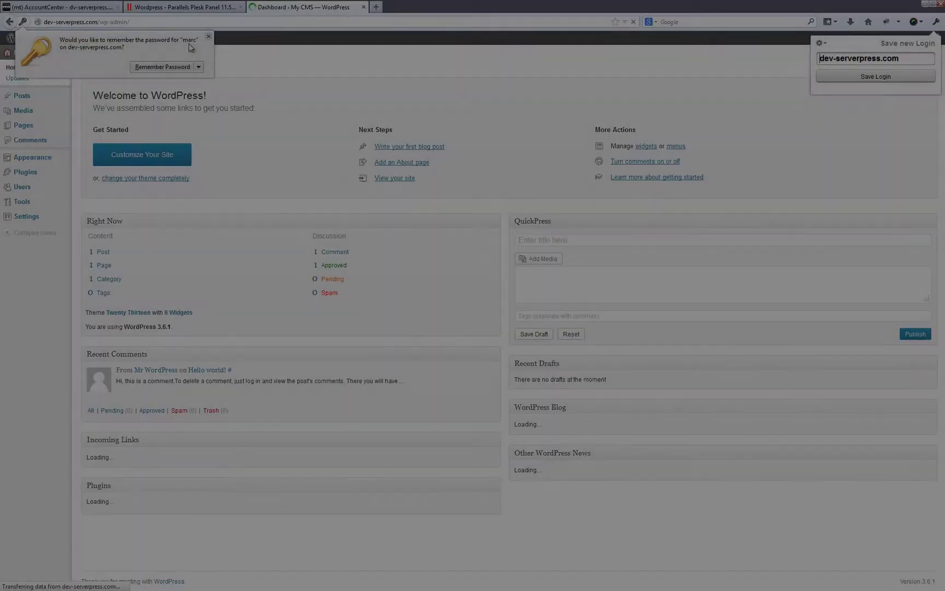
# Switch the browser to fullscreen and go to Plugins > Add New.
pyautogui.press('F11')
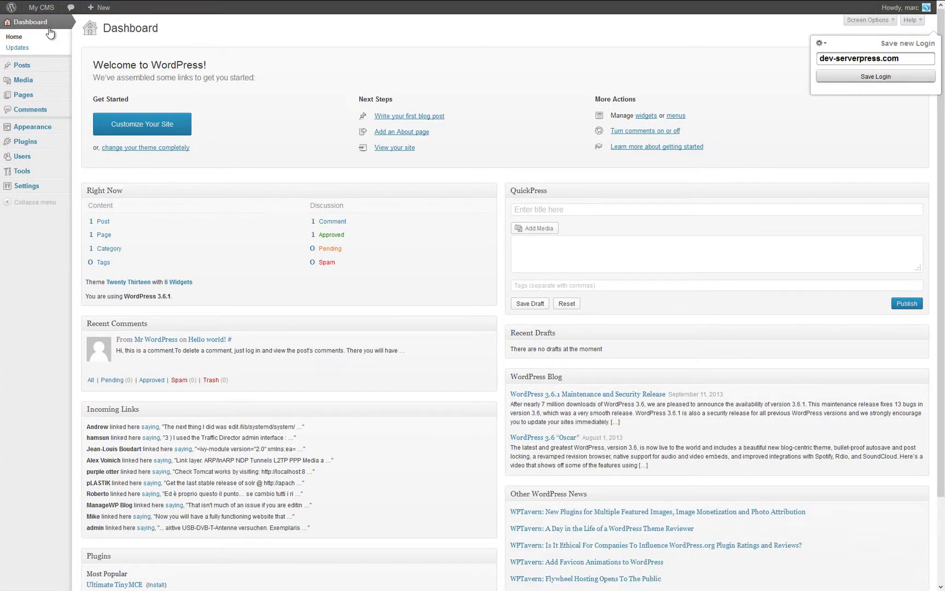
pyautogui.moveTo(55, 144)
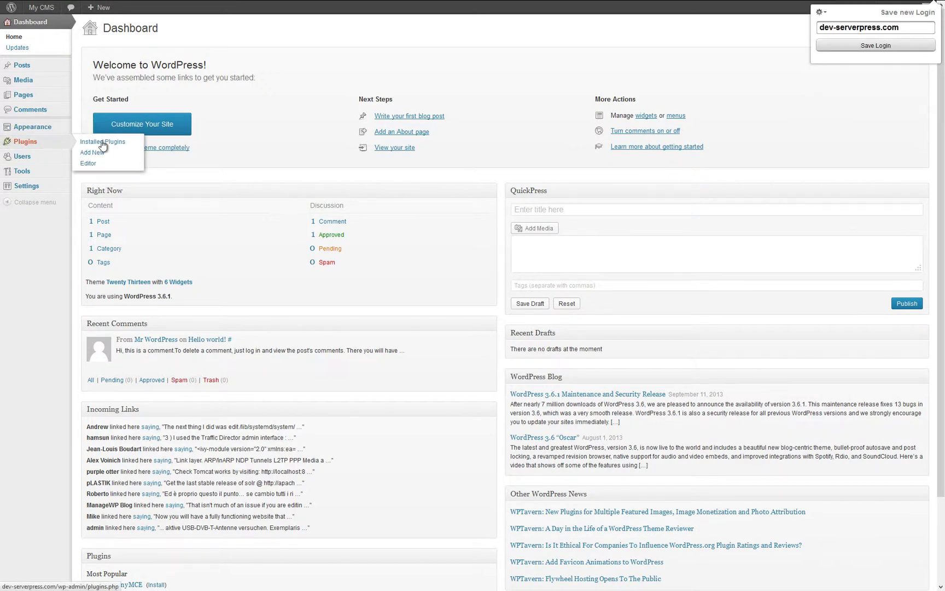
pyautogui.click(92, 152)
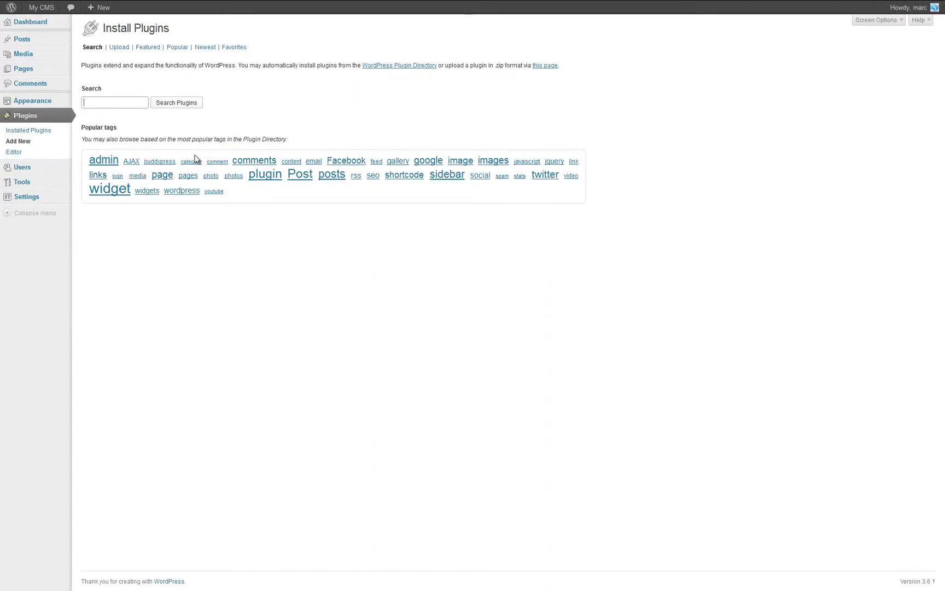
# Find 'desktopserver', install and activate DesktopServer for WordPress, then close the admin tab.
pyautogui.write('desktopserver')
pyautogui.press('Return')
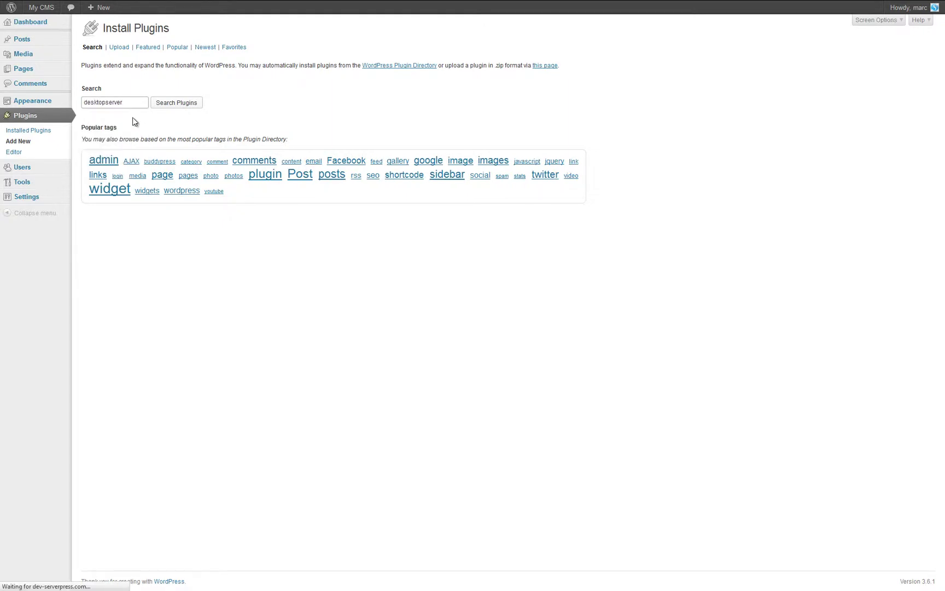
pyautogui.click(118, 111)
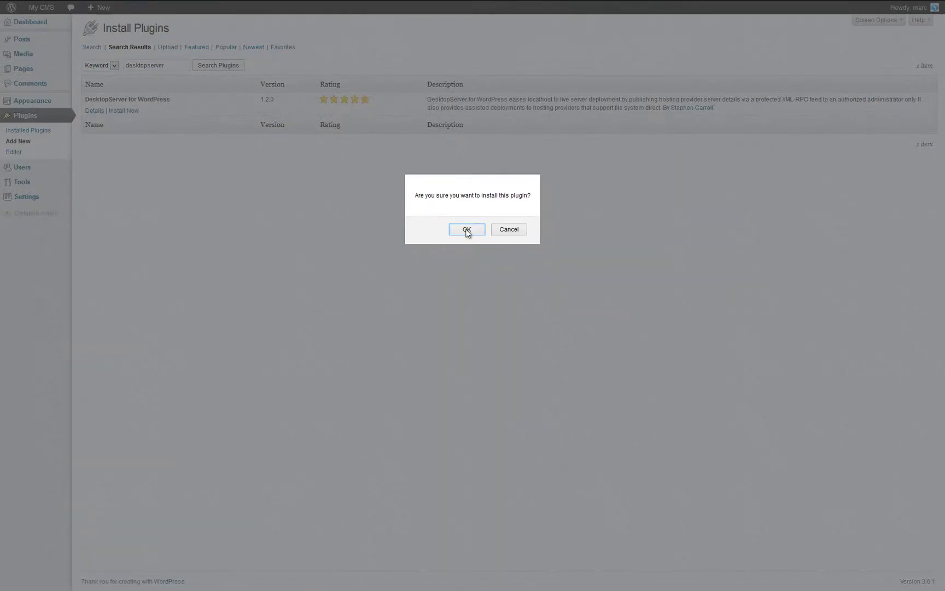
pyautogui.click(467, 230)
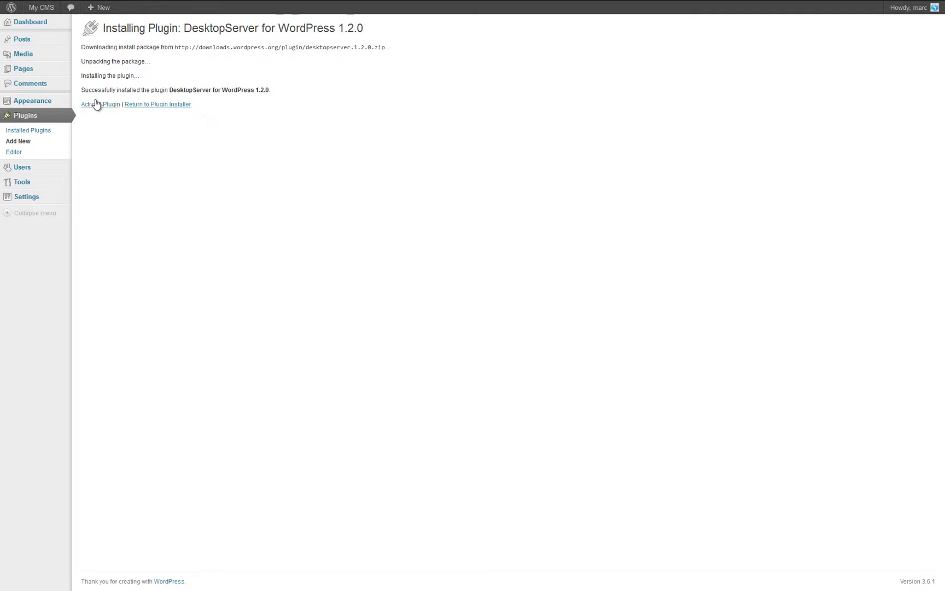
pyautogui.click(96, 104)
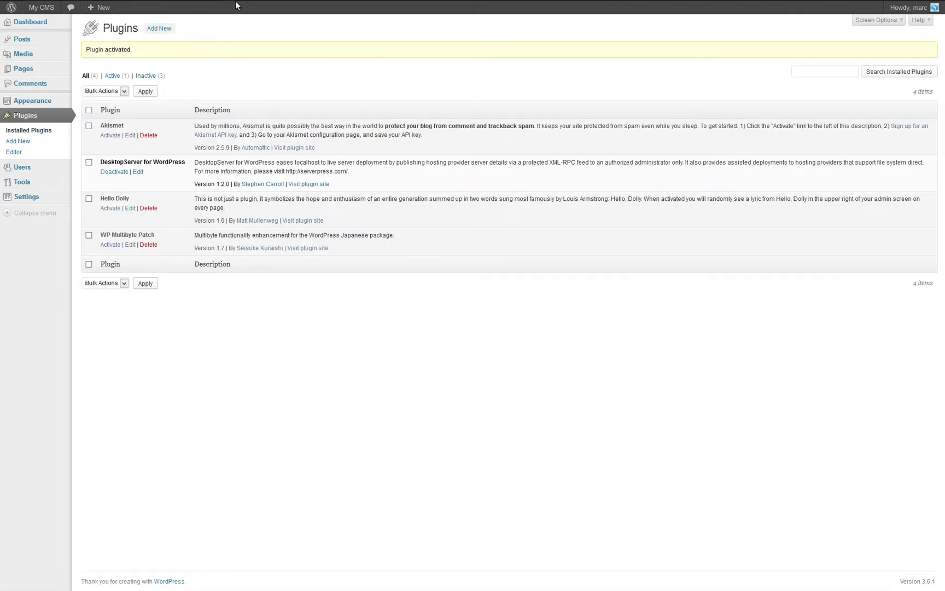
pyautogui.moveTo(249, 1)
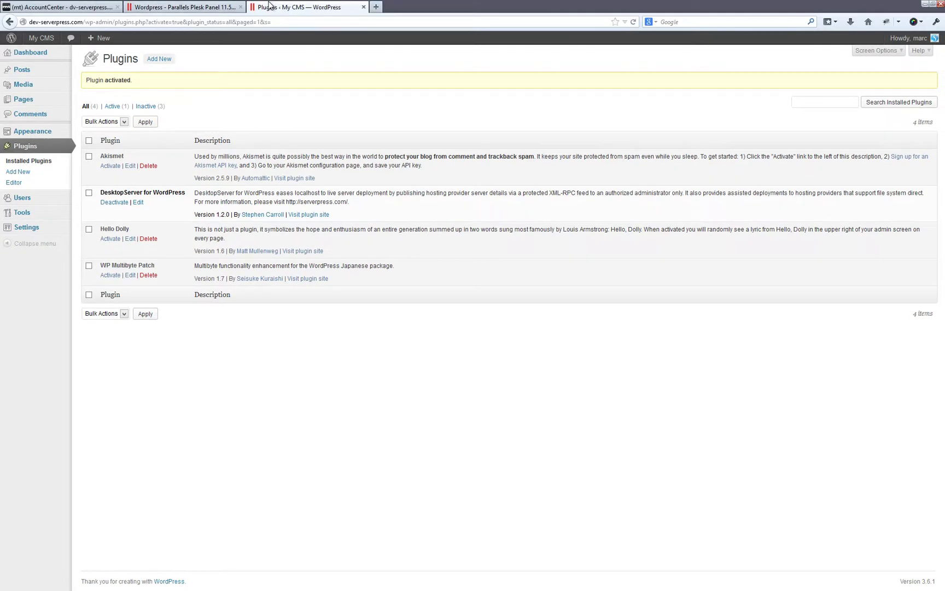
pyautogui.click(365, 8)
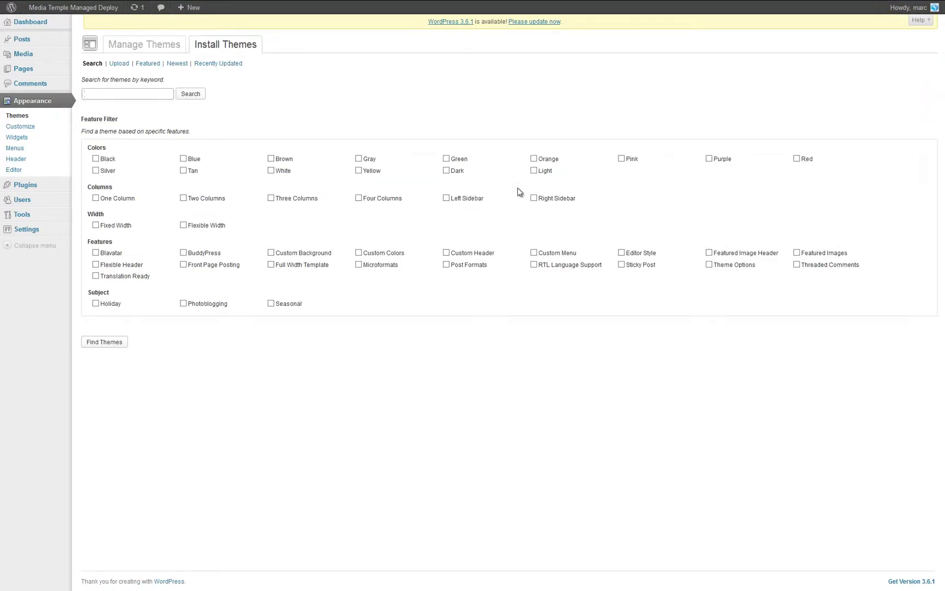
# Filter themes by Blue, install and activate Shoot It!, and visit the site.
pyautogui.click(184, 159)
pyautogui.click(105, 342)
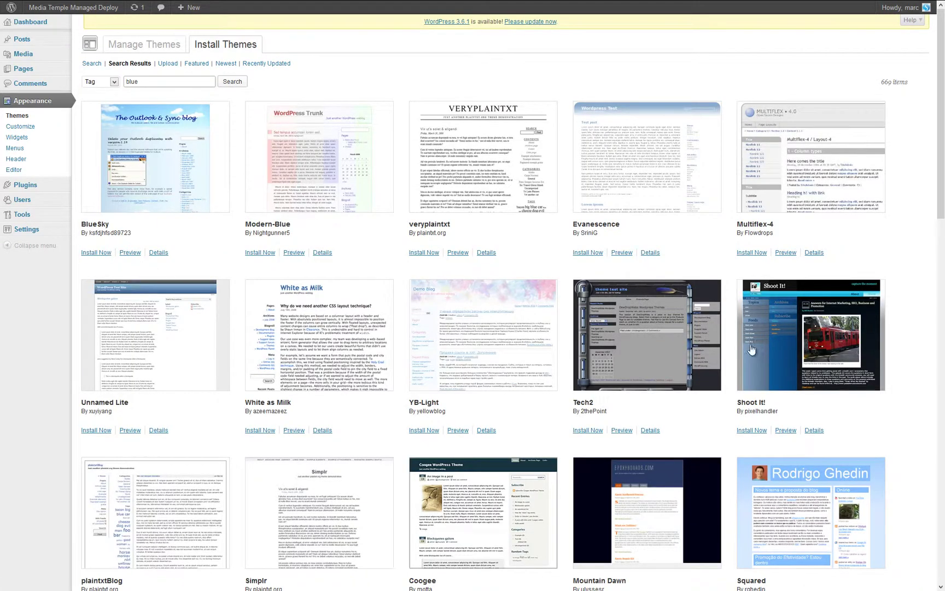
pyautogui.click(751, 431)
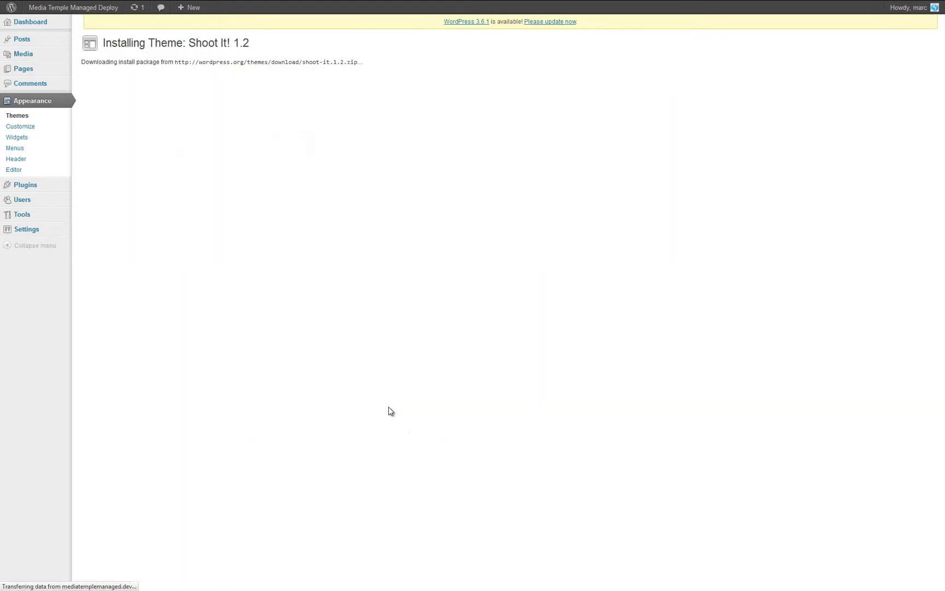
pyautogui.click(126, 120)
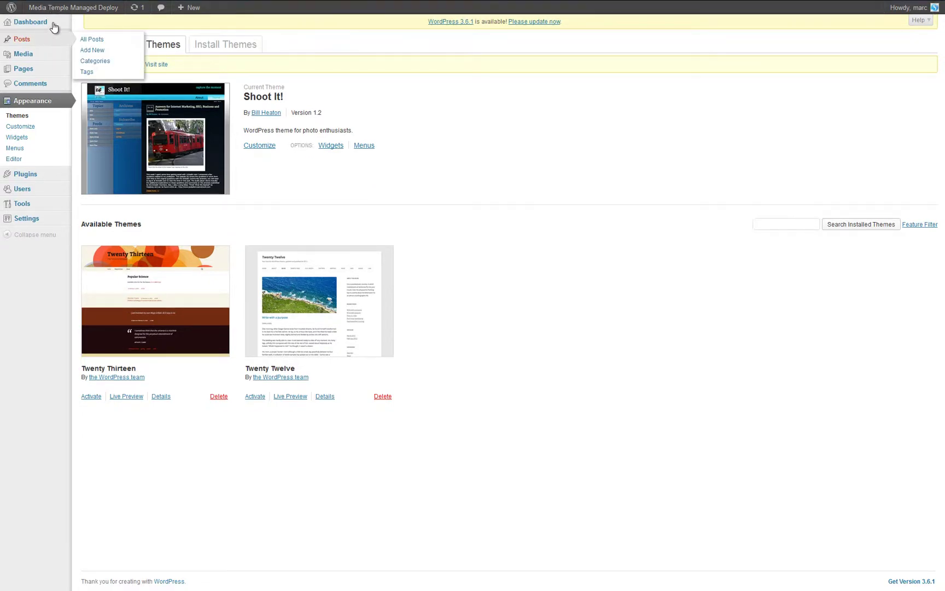
pyautogui.click(38, 22)
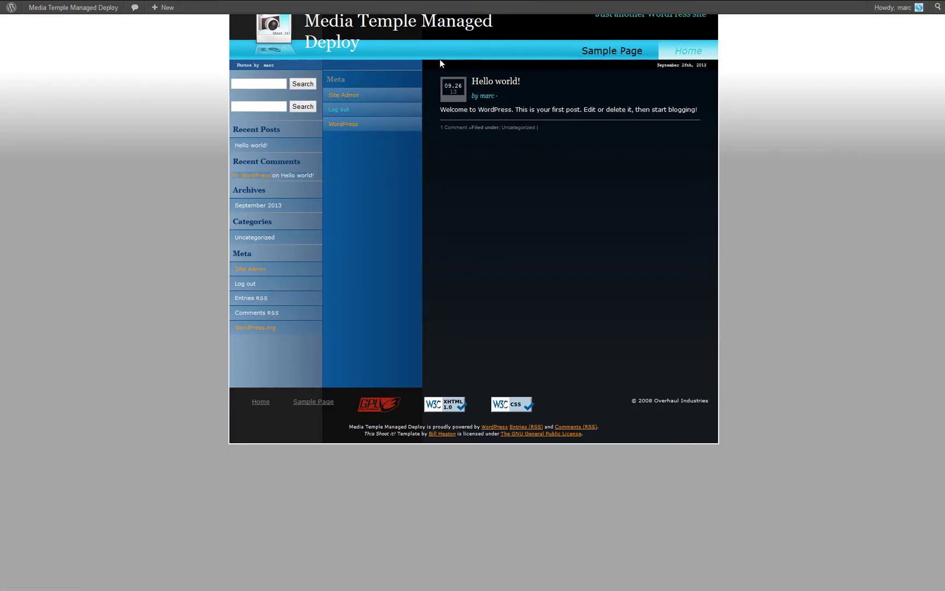
pyautogui.moveTo(360, 2)
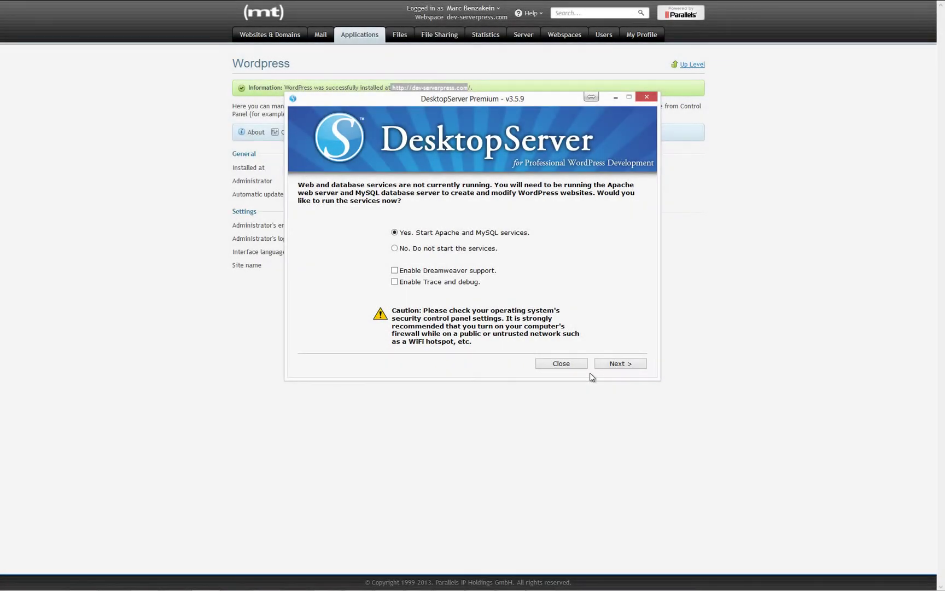
# Start the Apache and MySQL services and continue once they report Done.
pyautogui.click(620, 363)
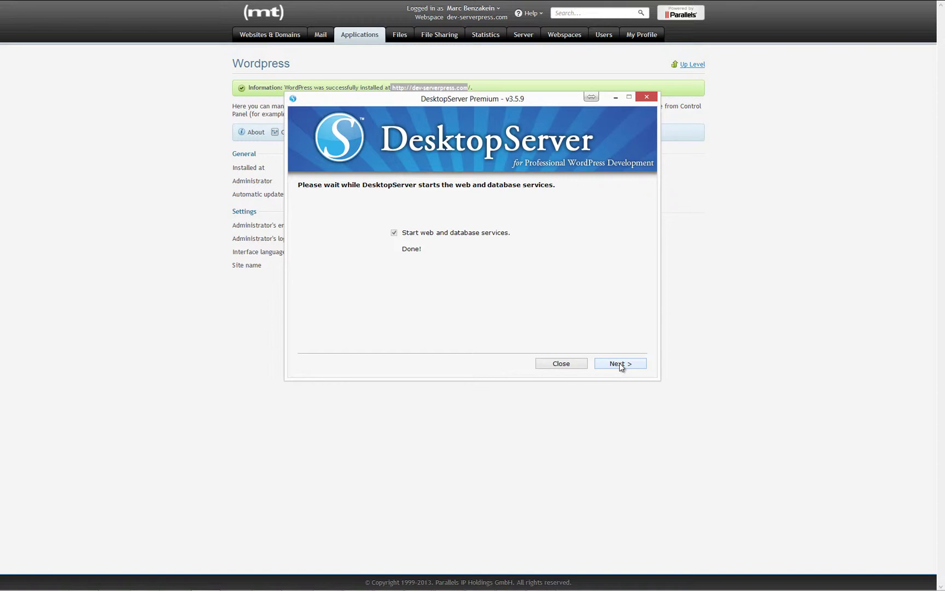
pyautogui.click(620, 363)
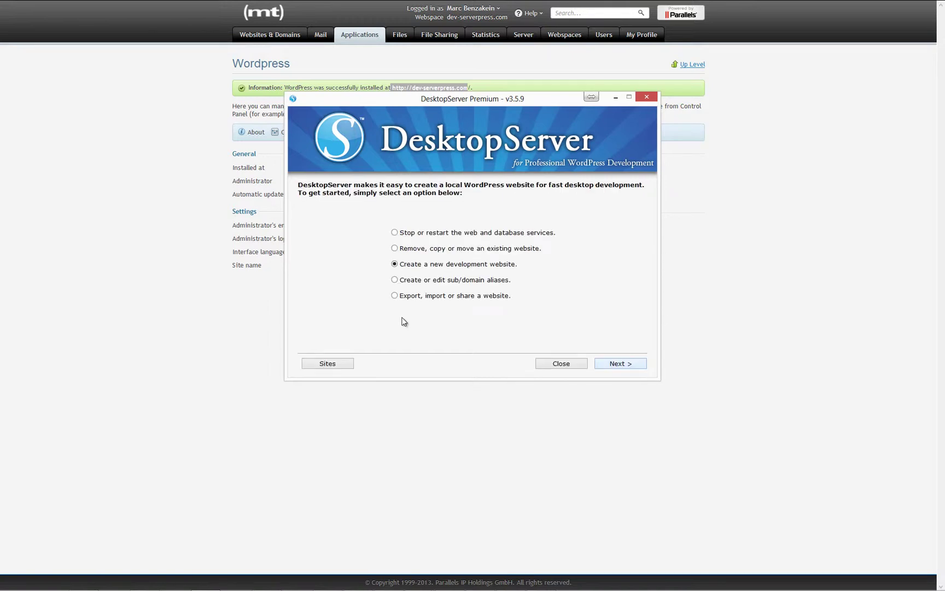
# Choose 'Export, import or share a website', then 'Export or deploy a WordPress website'.
pyautogui.click(426, 295)
pyautogui.click(619, 363)
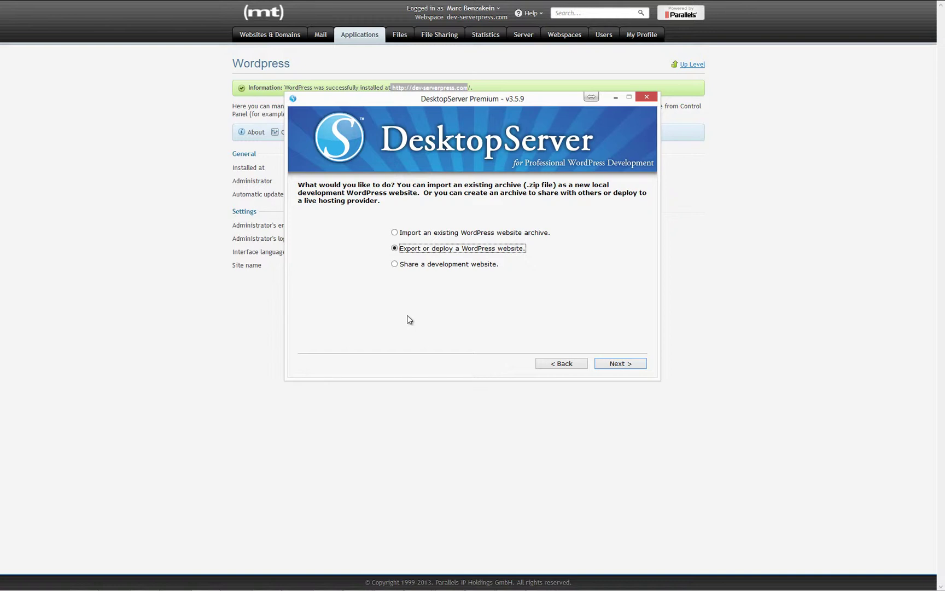
pyautogui.click(618, 362)
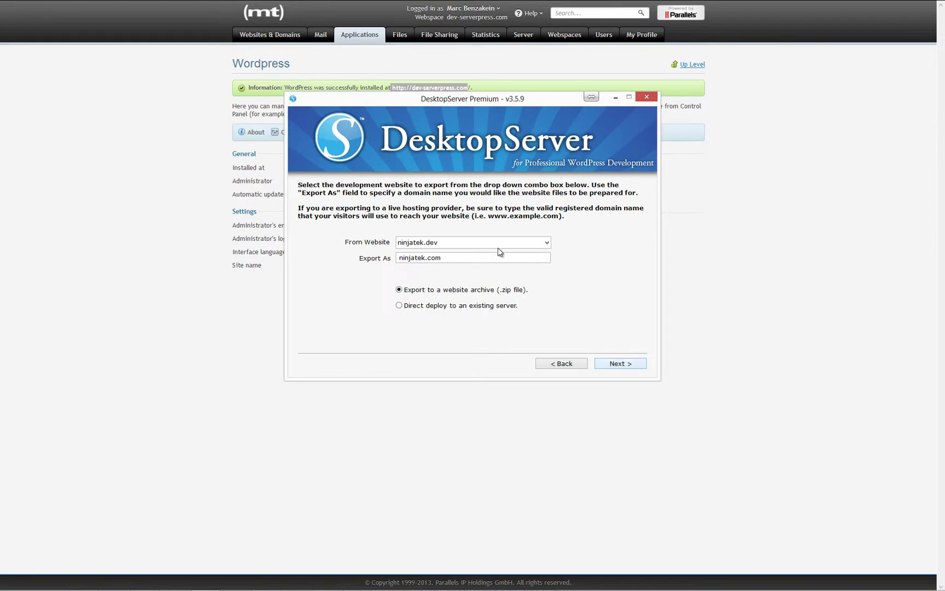
# Export mediatemplemanaged.dev as dev-serverpress.com using direct deploy to an existing server.
pyautogui.click(547, 242)
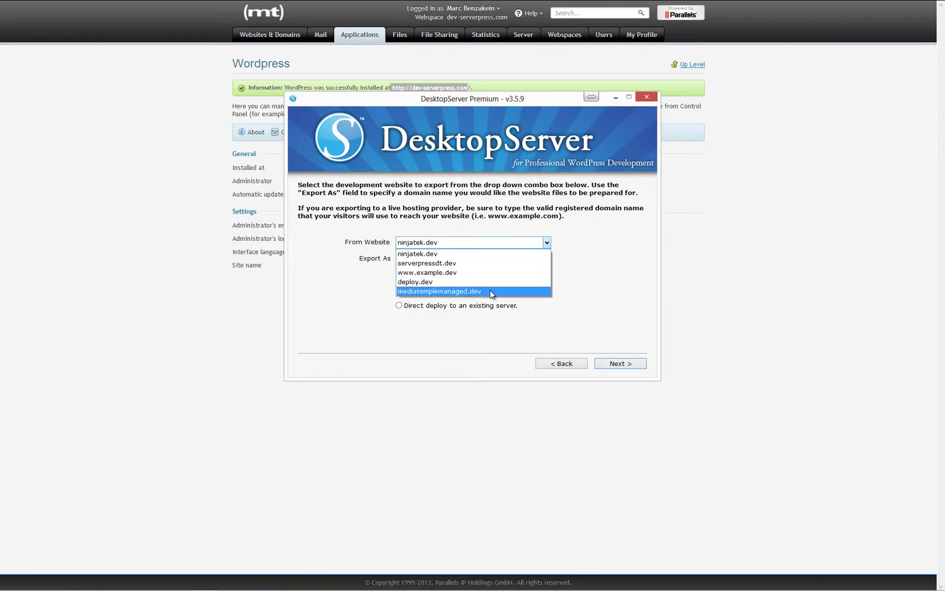
pyautogui.click(492, 291)
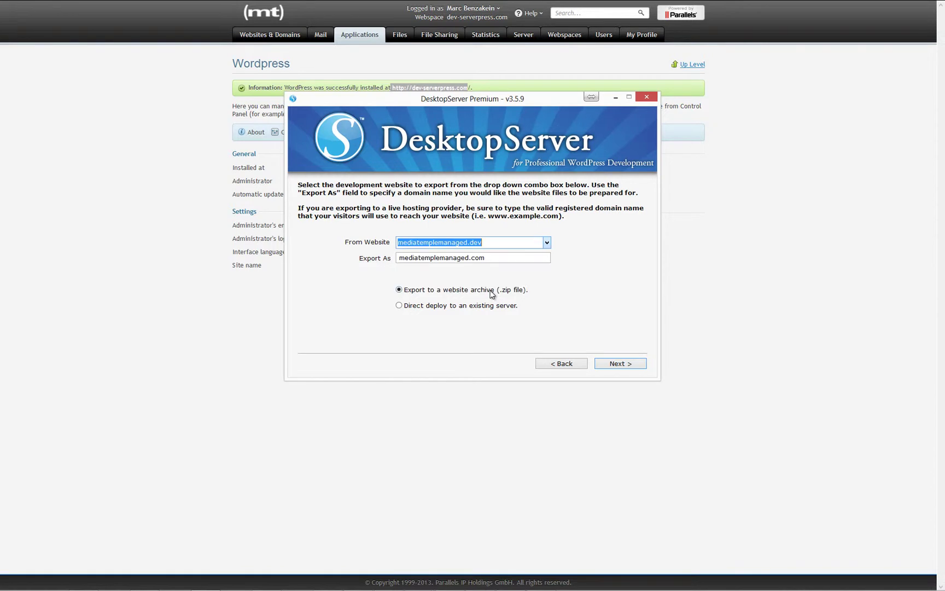
pyautogui.click(494, 259)
pyautogui.hotkey('shift', 'Left')
pyautogui.hotkey('shift', 'Left')
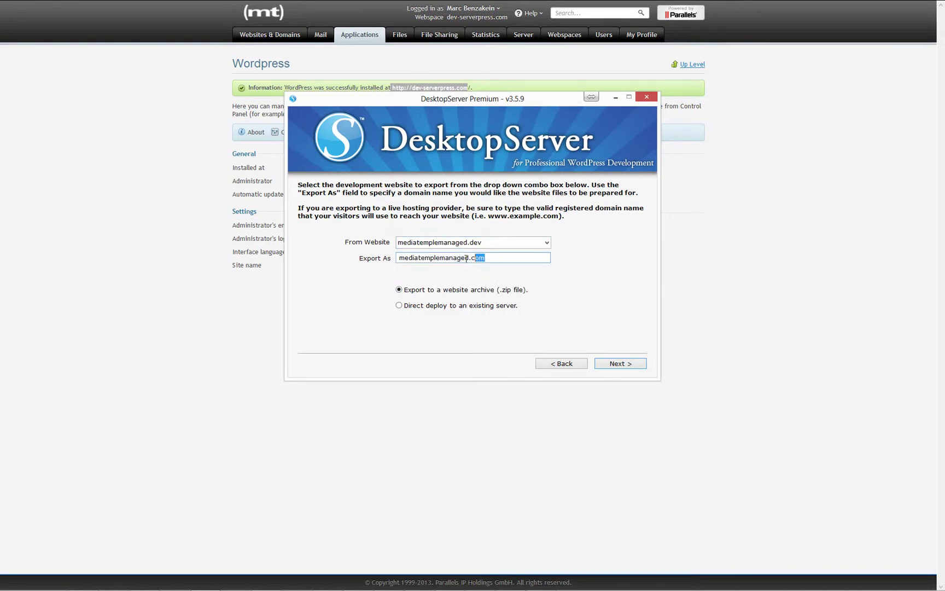
pyautogui.moveTo(469, 258); pyautogui.dragTo(335, 262)
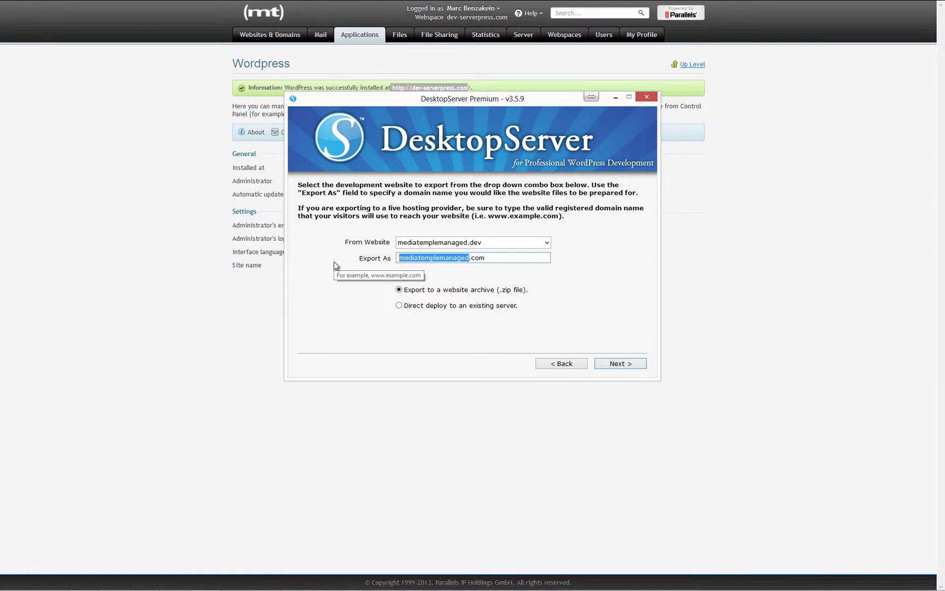
pyautogui.write('dev-serverpress')
pyautogui.press('BackSpace')
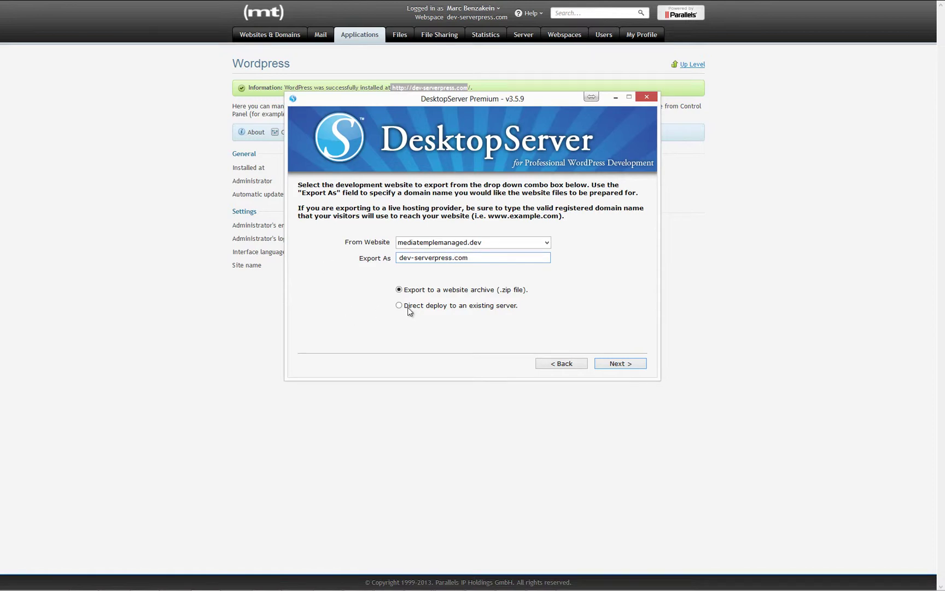
pyautogui.click(411, 308)
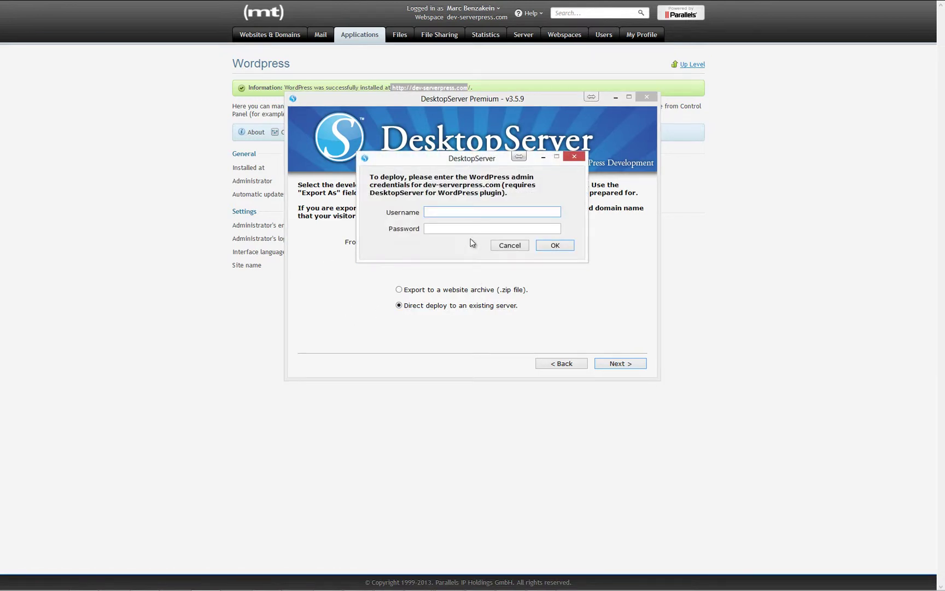
# Enter the WordPress admin username and password, then dismiss the Error 403 message.
pyautogui.write('marc')
pyautogui.press('Tab')
pyautogui.write('****')
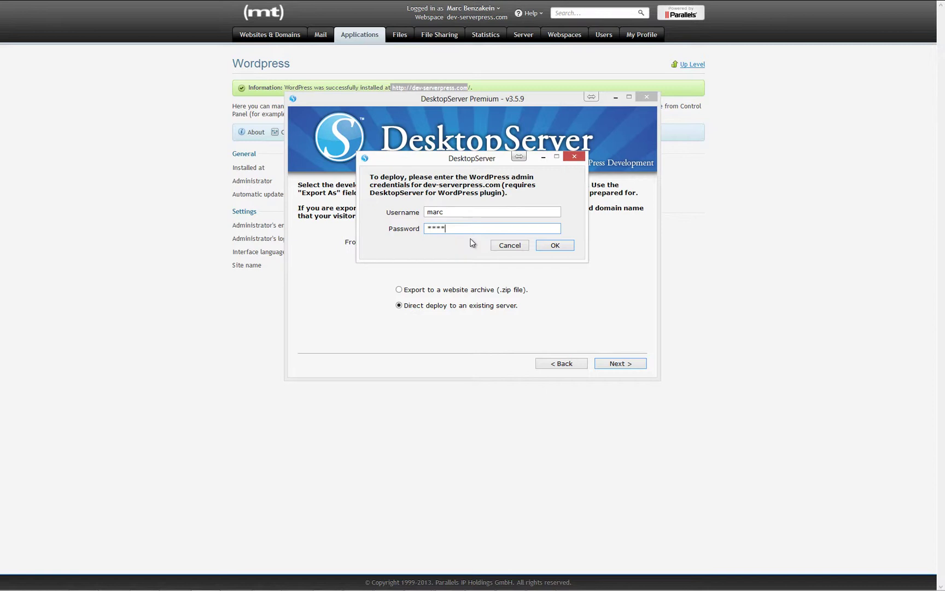
pyautogui.press('Return')
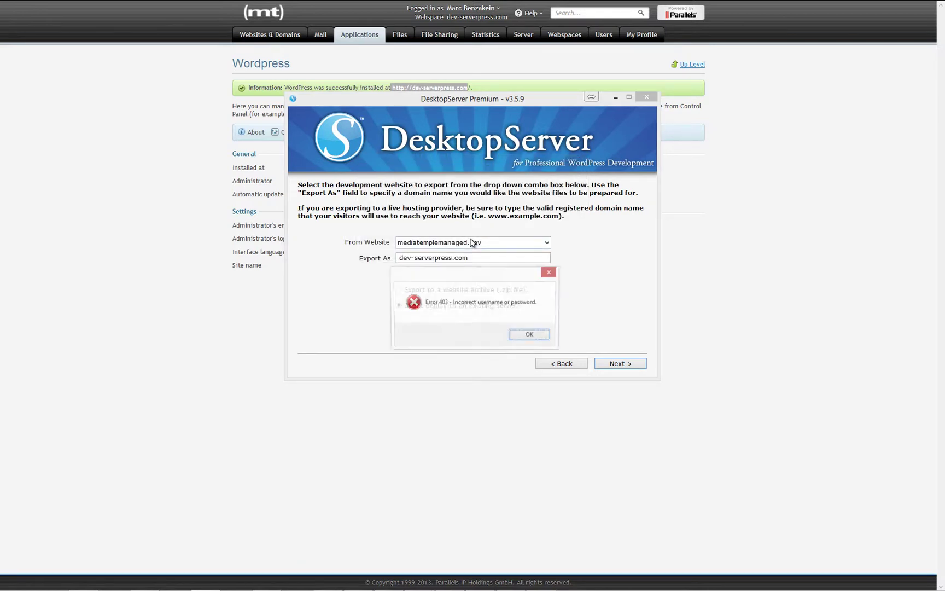
pyautogui.click(524, 338)
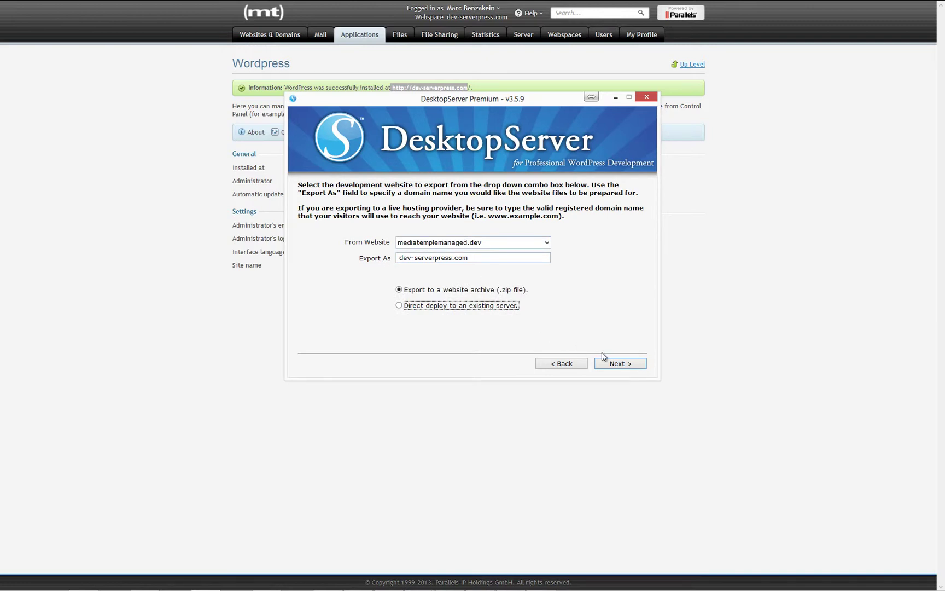
# Retry direct deploy with the admin credentials and continue to the deployment options.
pyautogui.click(490, 305)
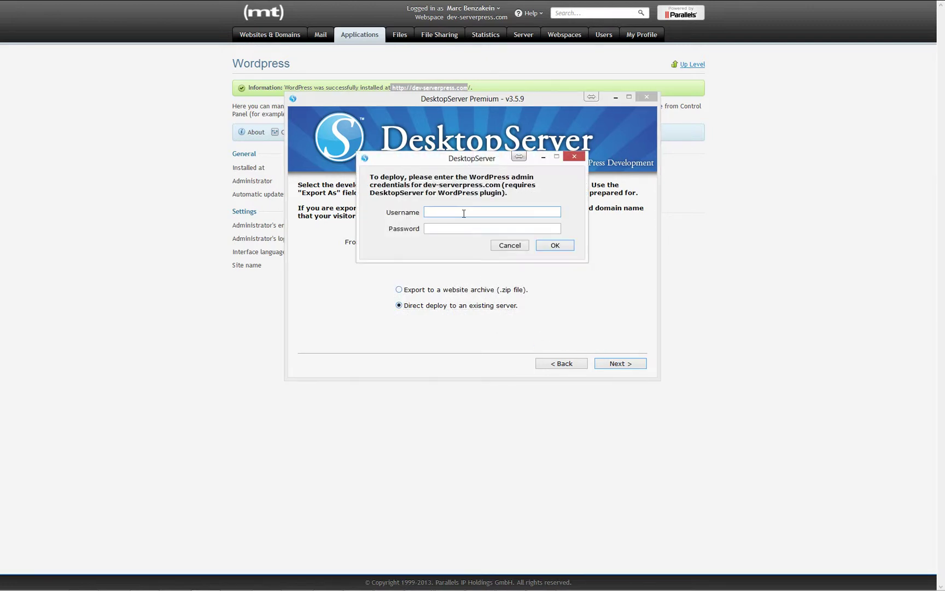
pyautogui.write('marc')
pyautogui.write('****')
pyautogui.press('Return')
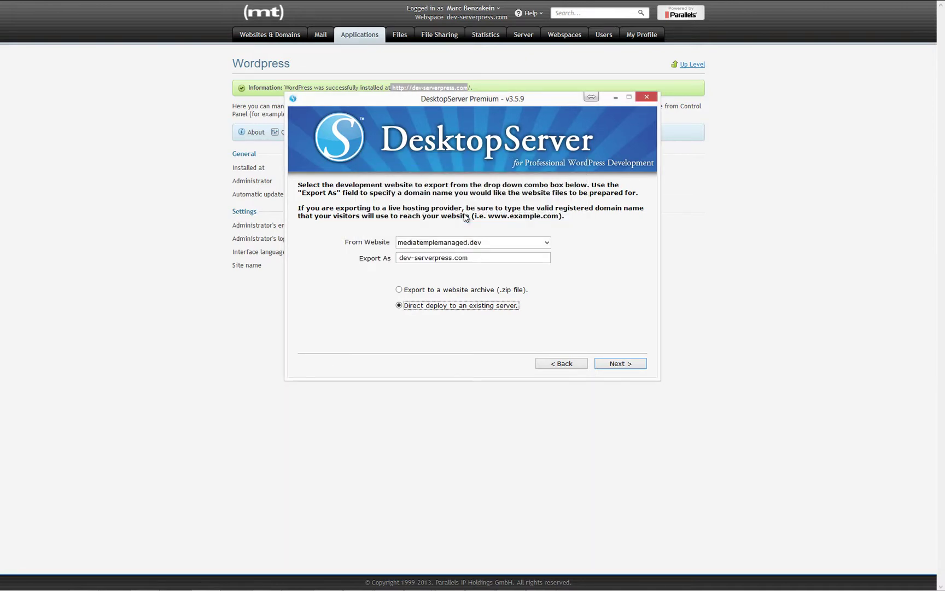
pyautogui.click(620, 363)
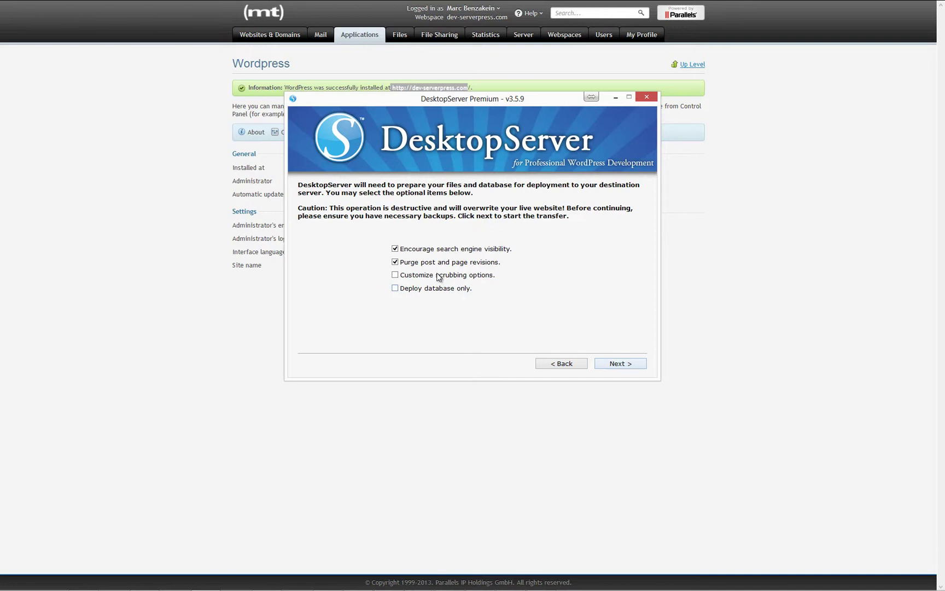
# Enable custom scrubbing options and disable search engine visibility, then continue to the scrubbing settings.
pyautogui.click(438, 276)
pyautogui.click(429, 251)
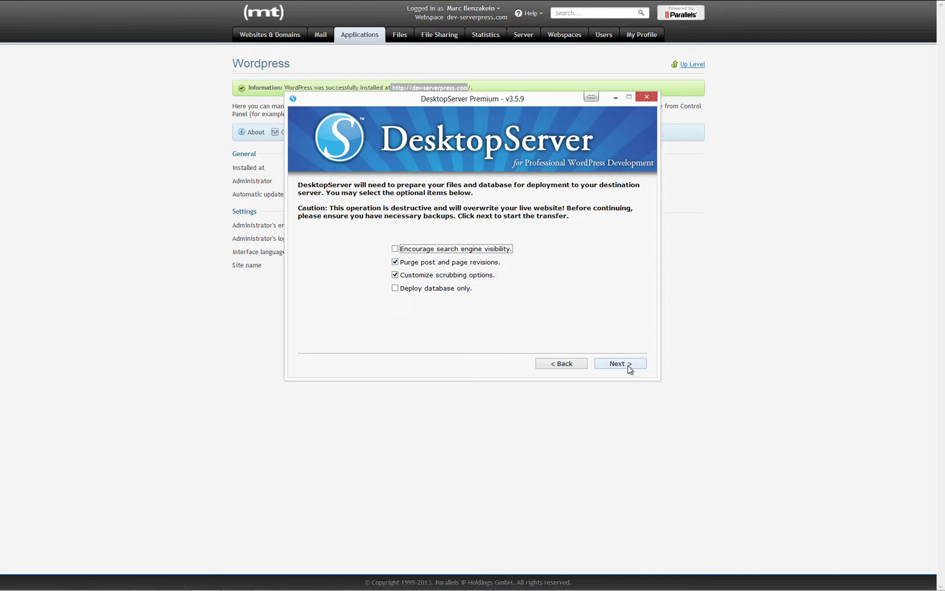
pyautogui.click(624, 364)
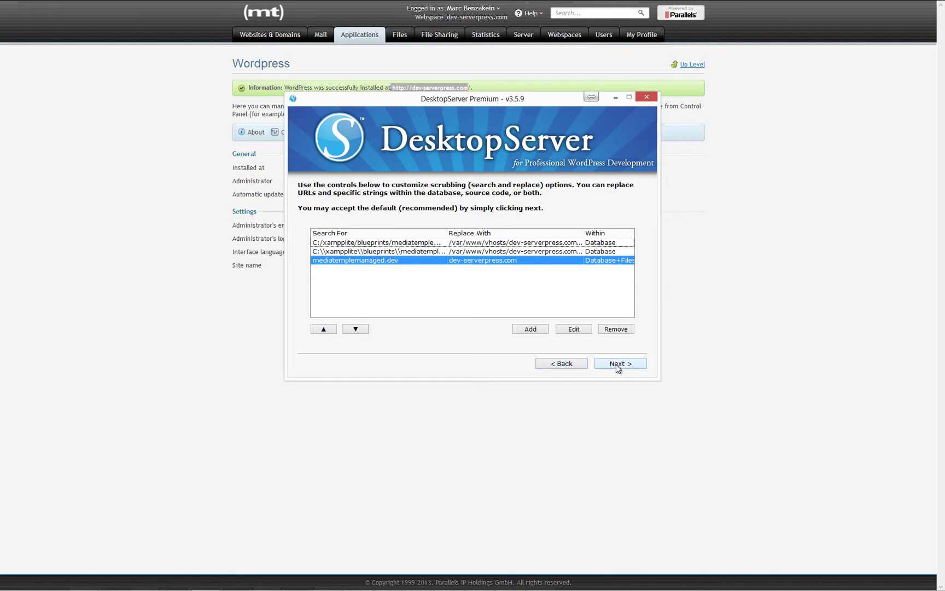
# Keep the default mediatemplemanaged.dev to dev-serverpress.com replacement and start the transfer to the server.
pyautogui.click(616, 364)
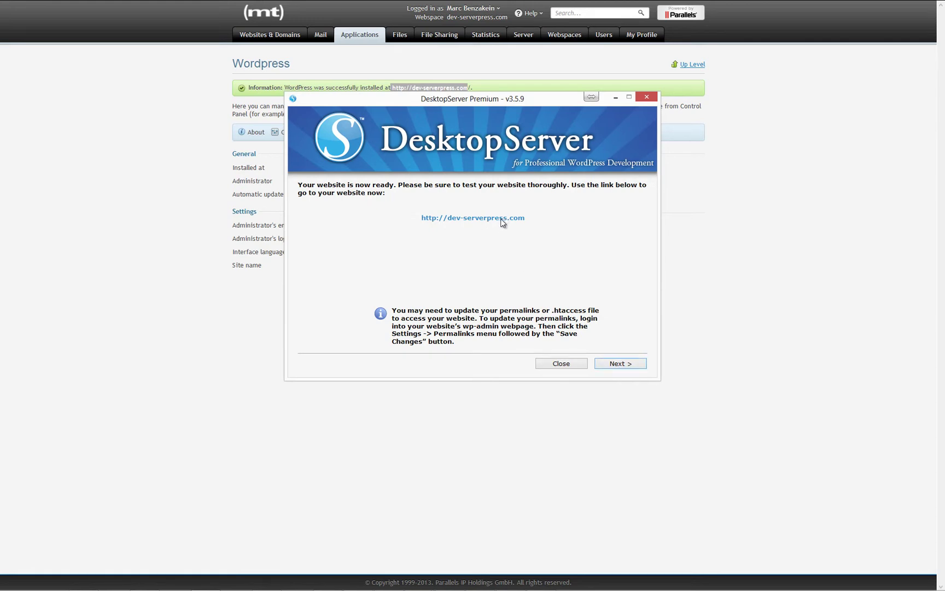
pyautogui.click(502, 219)
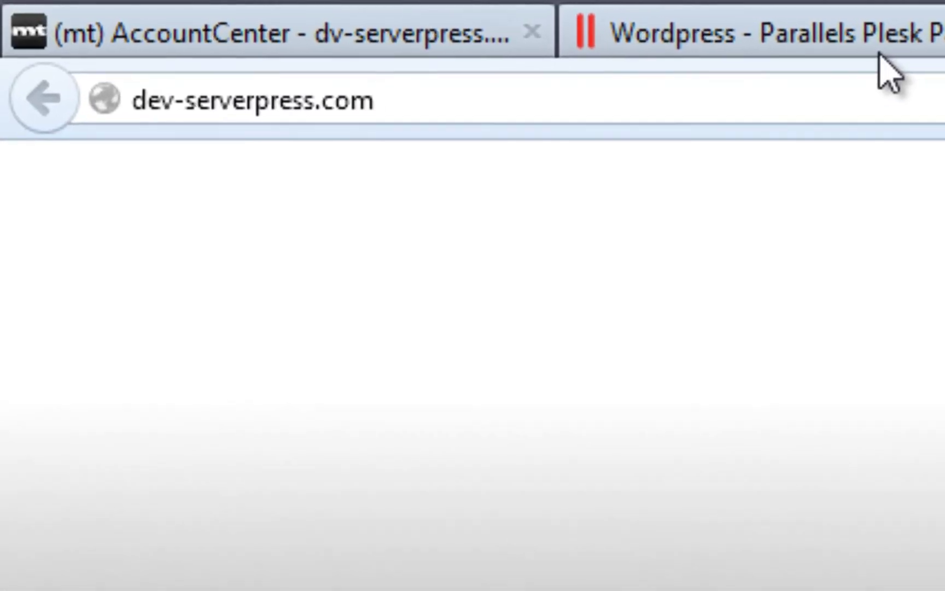
pyautogui.click(886, 100)
# Log into the dev-serverpress.com/wp-admin dashboard with the admin username and password.
pyautogui.click(941, 104)
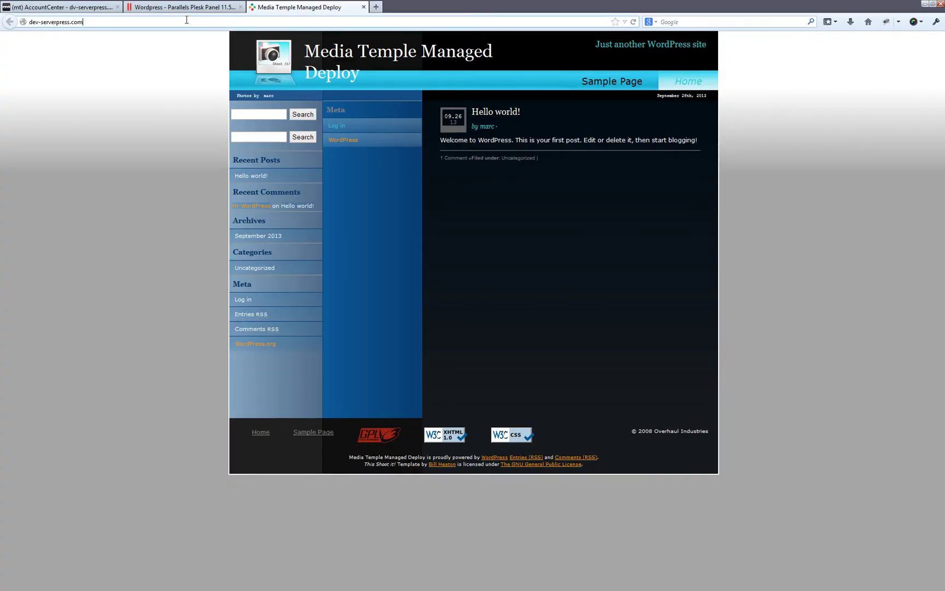
pyautogui.write('/wp-admin%2F&reauth=1')
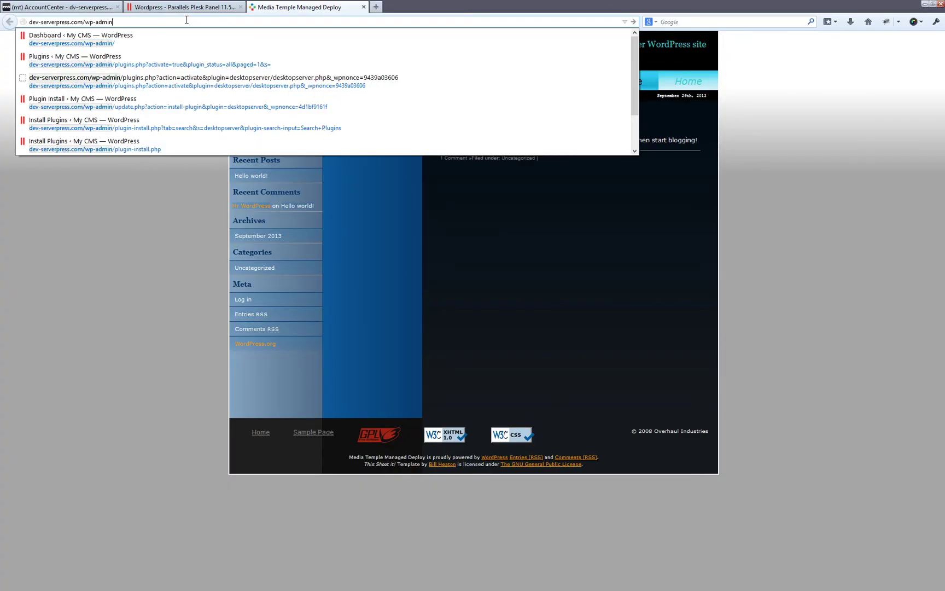
pyautogui.press('Return')
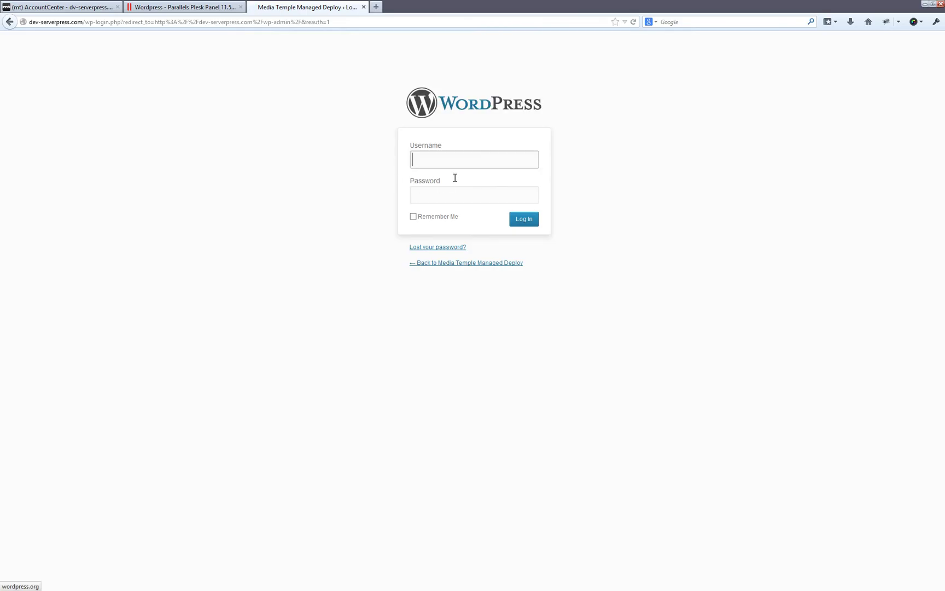
pyautogui.press('F11')
pyautogui.click(447, 132)
pyautogui.write('marc')
pyautogui.press('Tab')
pyautogui.write('****')
pyautogui.press('Return')
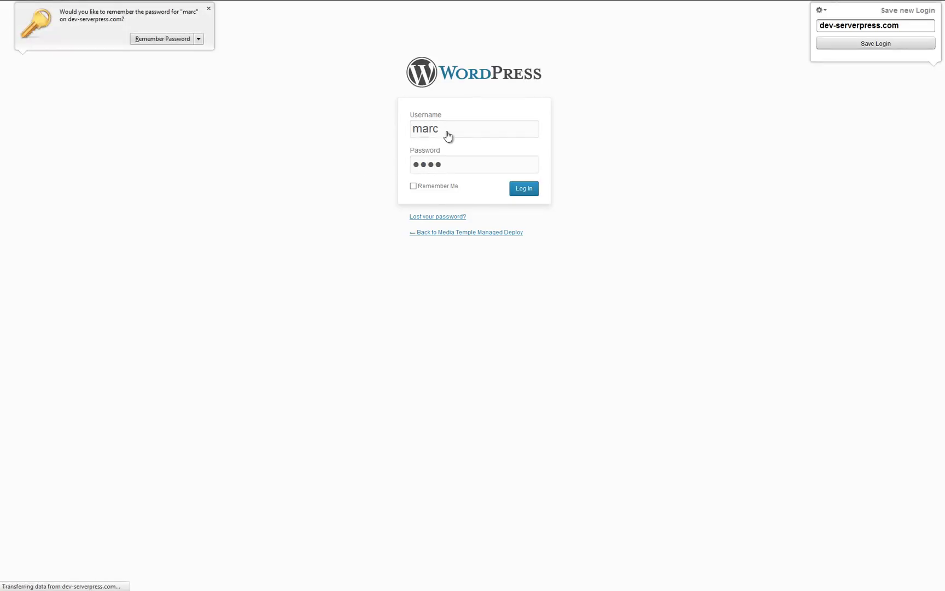
pyautogui.click(209, 9)
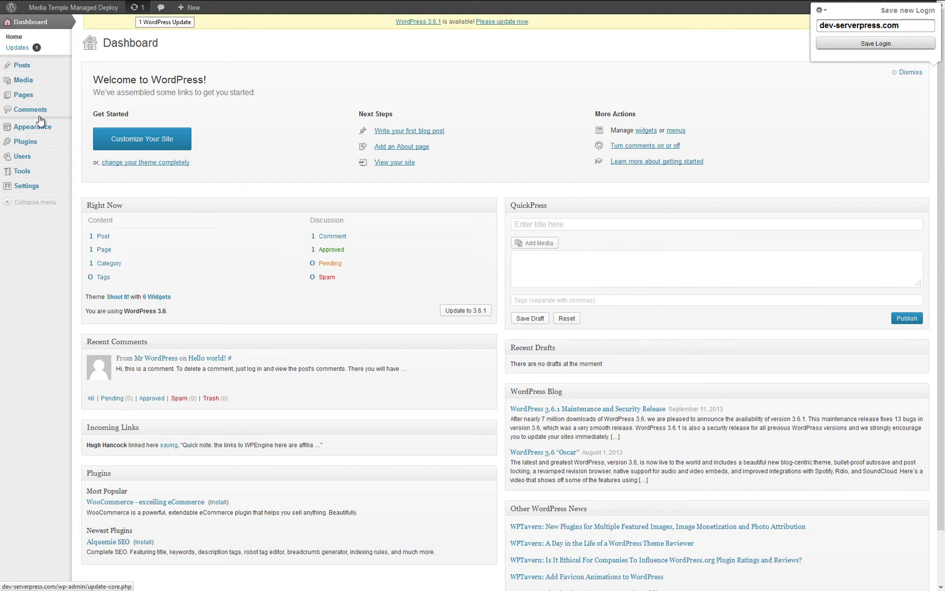
# Save the Post name permalink structure, then view the live site's front page.
pyautogui.moveTo(36, 185)
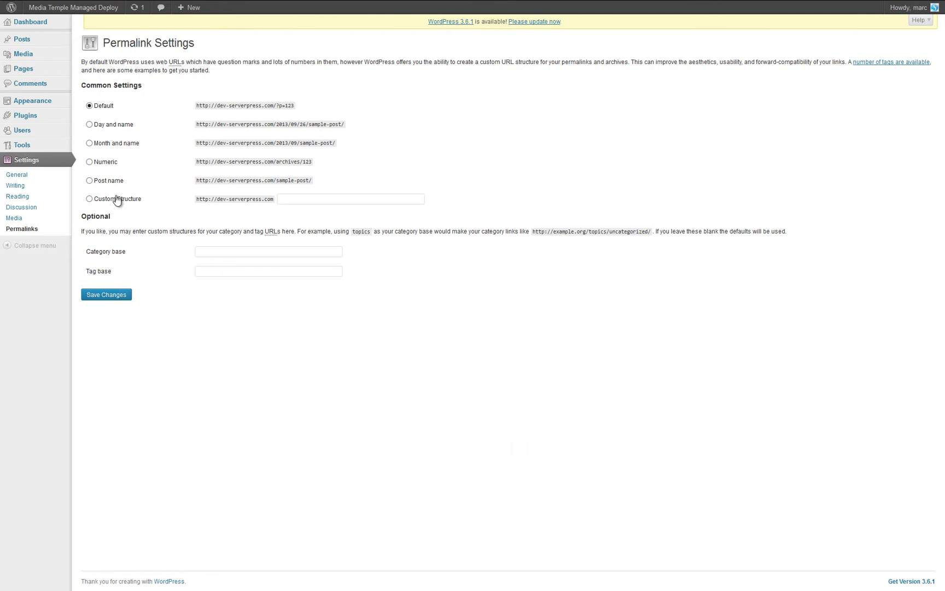
pyautogui.click(104, 182)
pyautogui.click(116, 295)
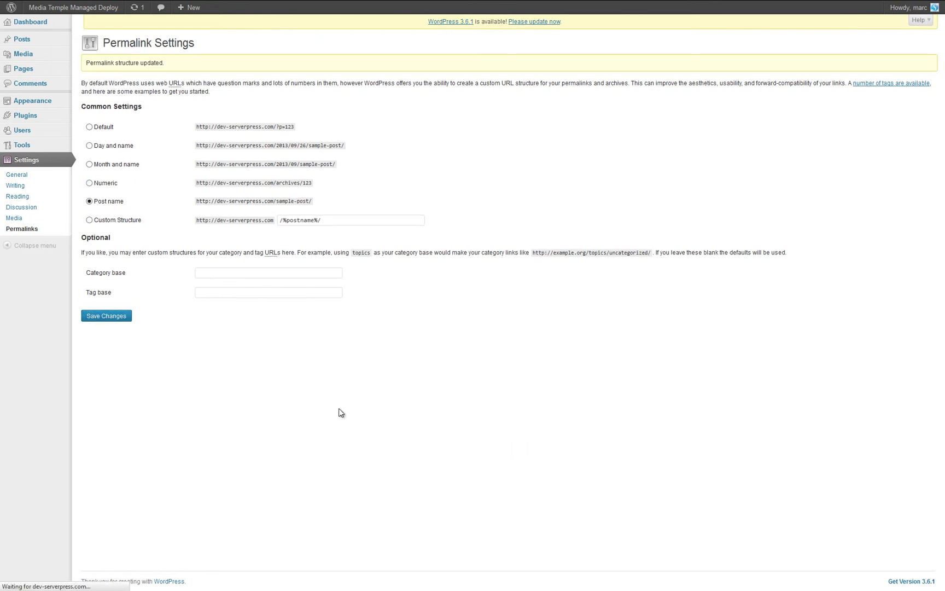
pyautogui.click(60, 7)
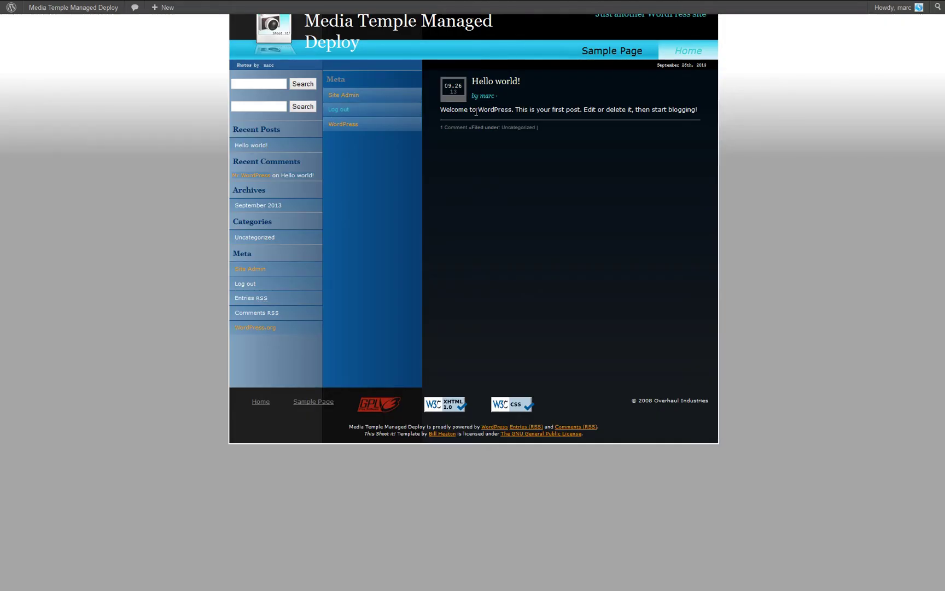